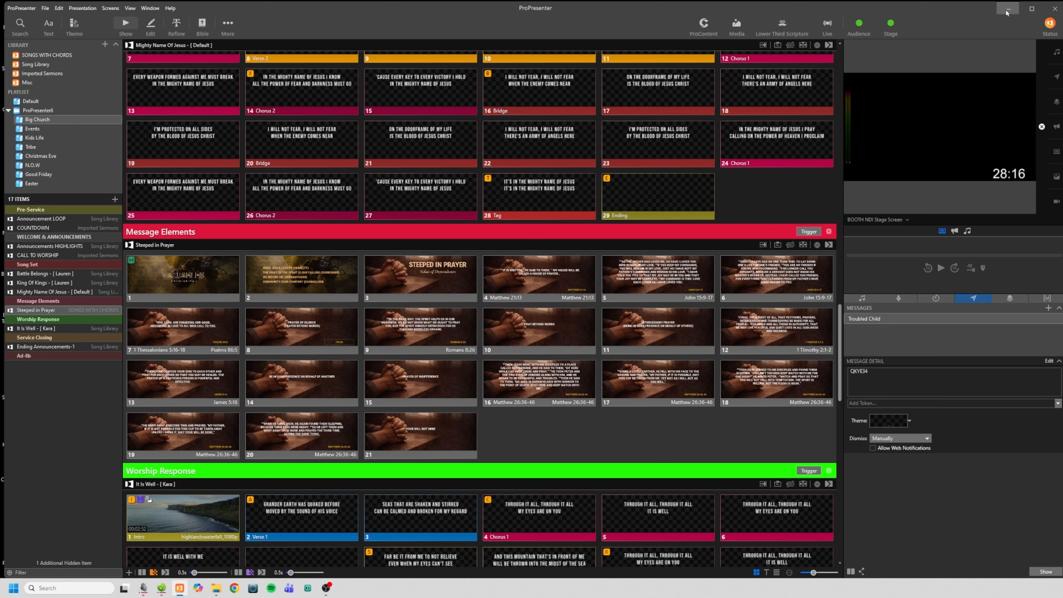
# Switch to the desktop, open the GCC Sermon Slides shortcut in Chrome, and enter the Sermon Slides folder in Google Drive
pyautogui.click(1012, 15)
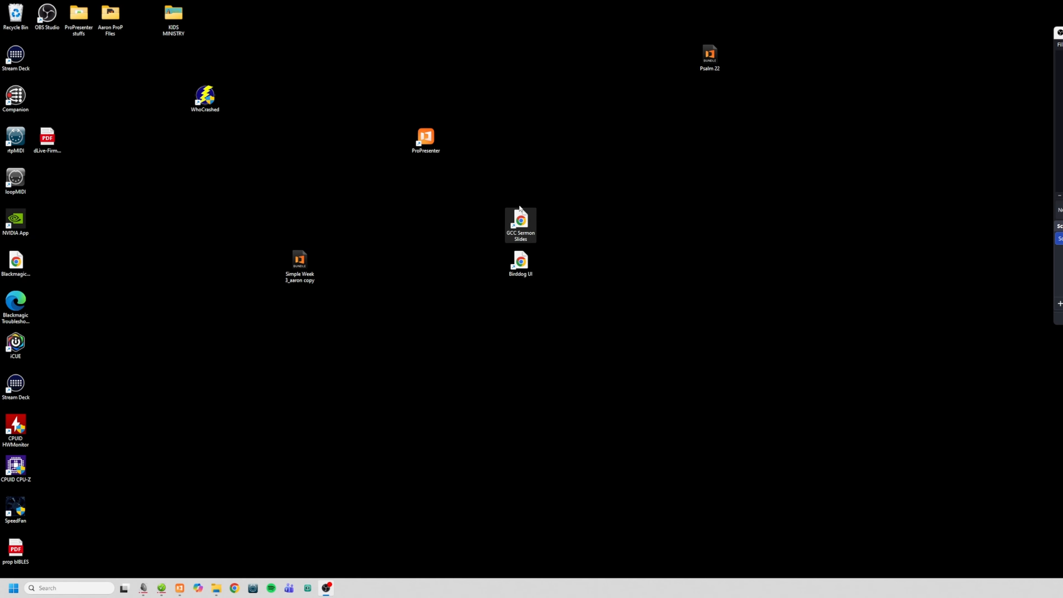
pyautogui.doubleClick(527, 225)
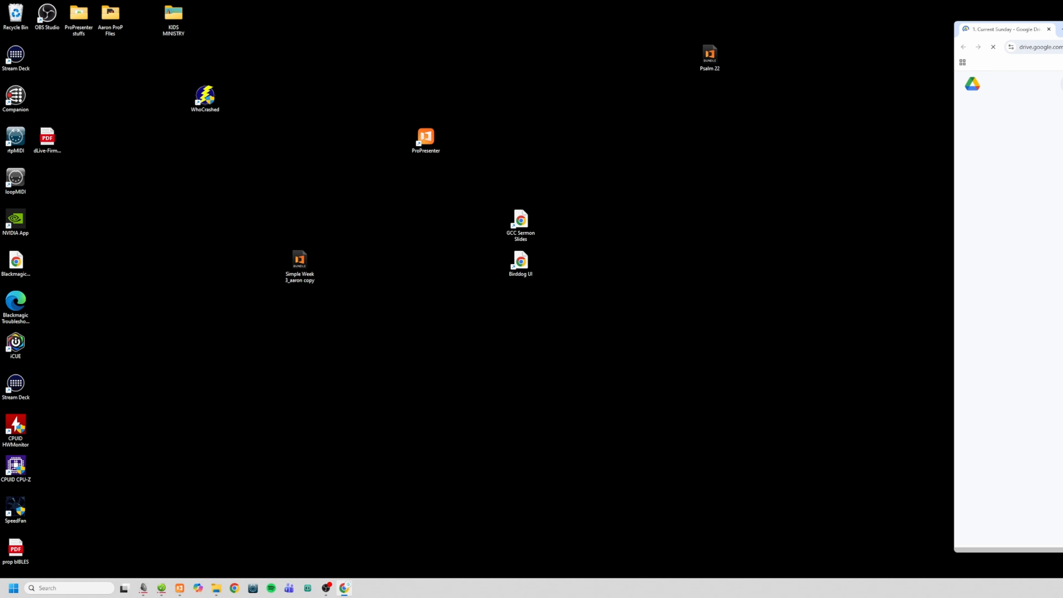
pyautogui.moveTo(1062, 36); pyautogui.dragTo(410, 39)
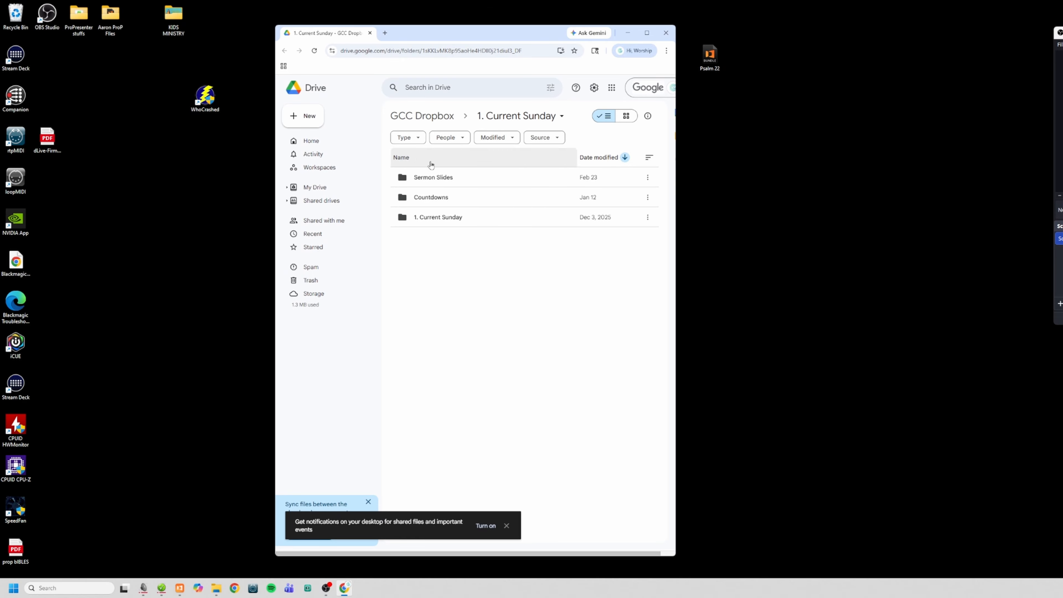
pyautogui.moveTo(676, 135); pyautogui.dragTo(766, 135)
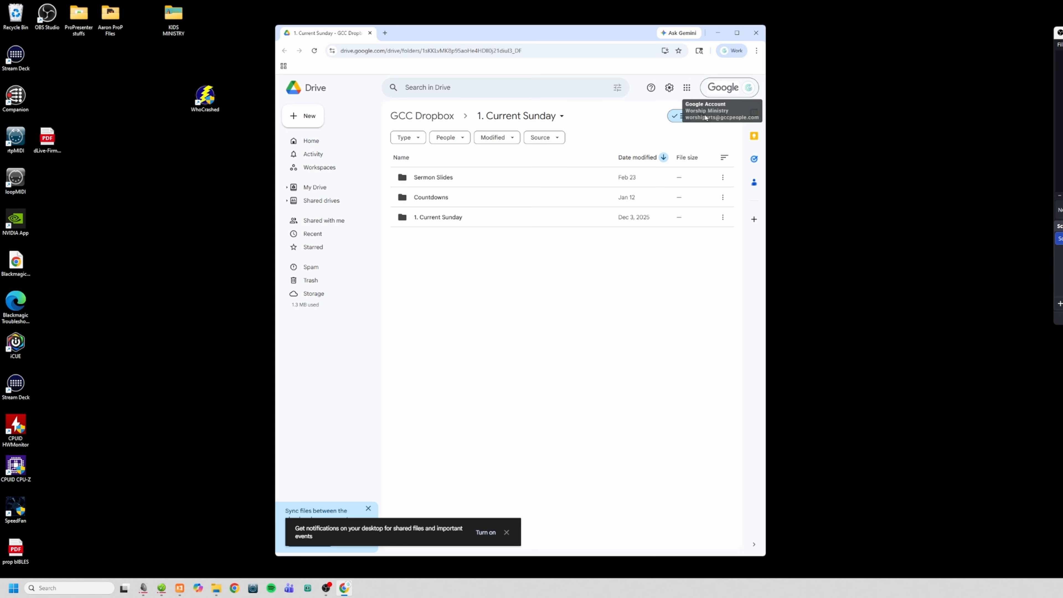
pyautogui.doubleClick(500, 182)
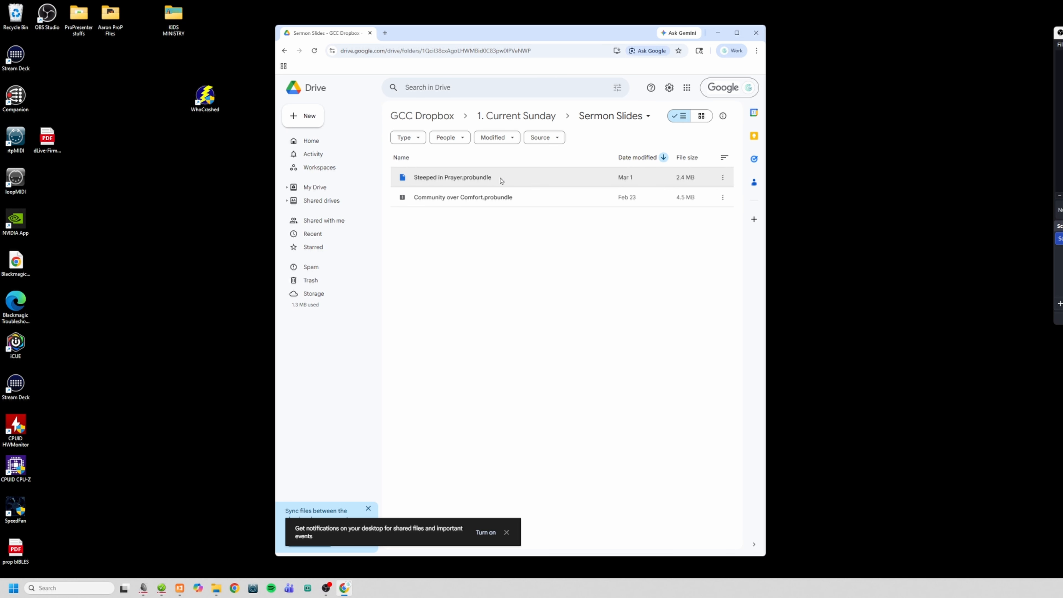
# Download Steeped in Prayer.probundle from the Sermon Slides folder and move the browser window aside
pyautogui.click(436, 181)
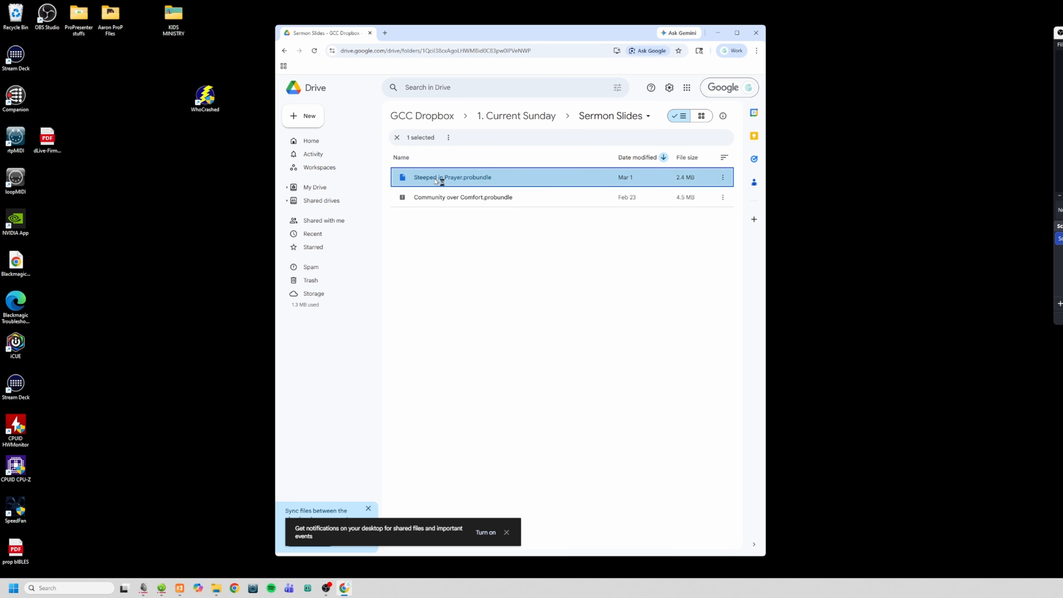
pyautogui.rightClick(439, 181)
pyautogui.click(469, 207)
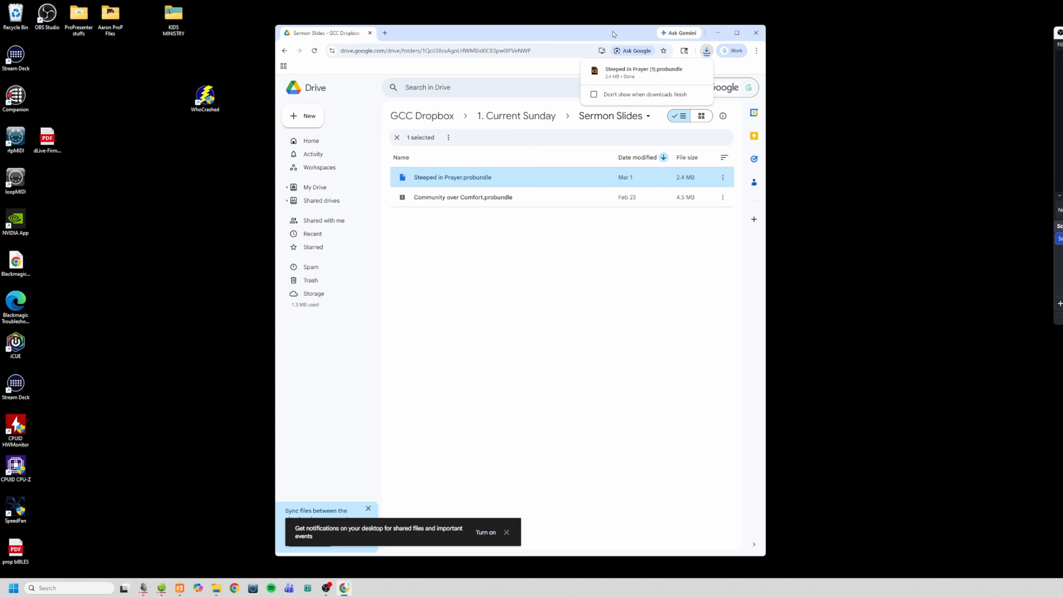
pyautogui.moveTo(608, 35); pyautogui.dragTo(1062, 27)
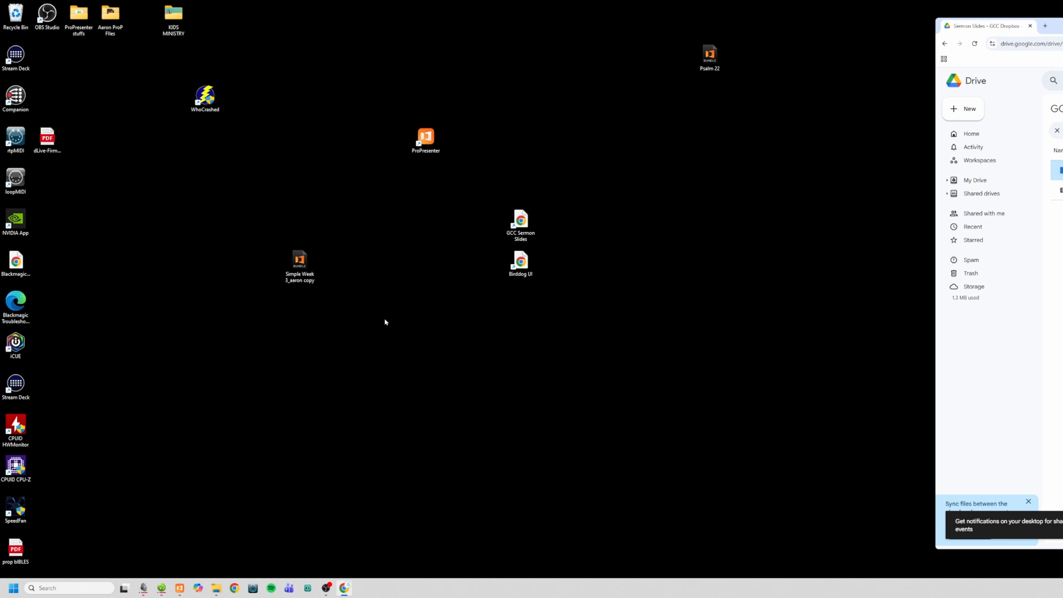
# Switch to ProPresenter and add the downloaded Steeped in Prayer bundle to the Big Church playlist under Message Elements
pyautogui.click(180, 588)
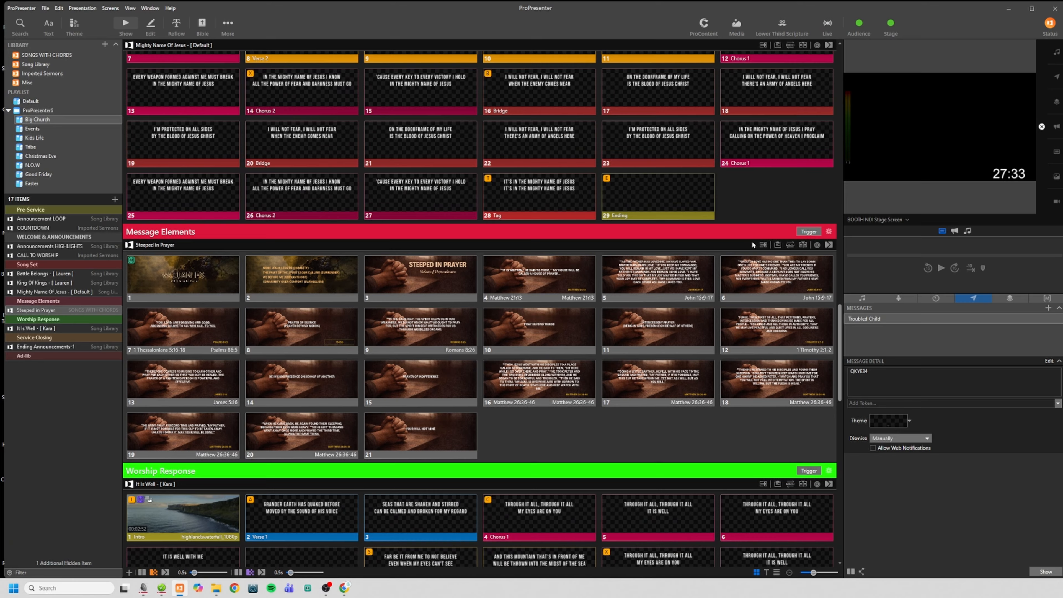
pyautogui.moveTo(1062, 29); pyautogui.dragTo(971, 24)
pyautogui.click(1045, 36)
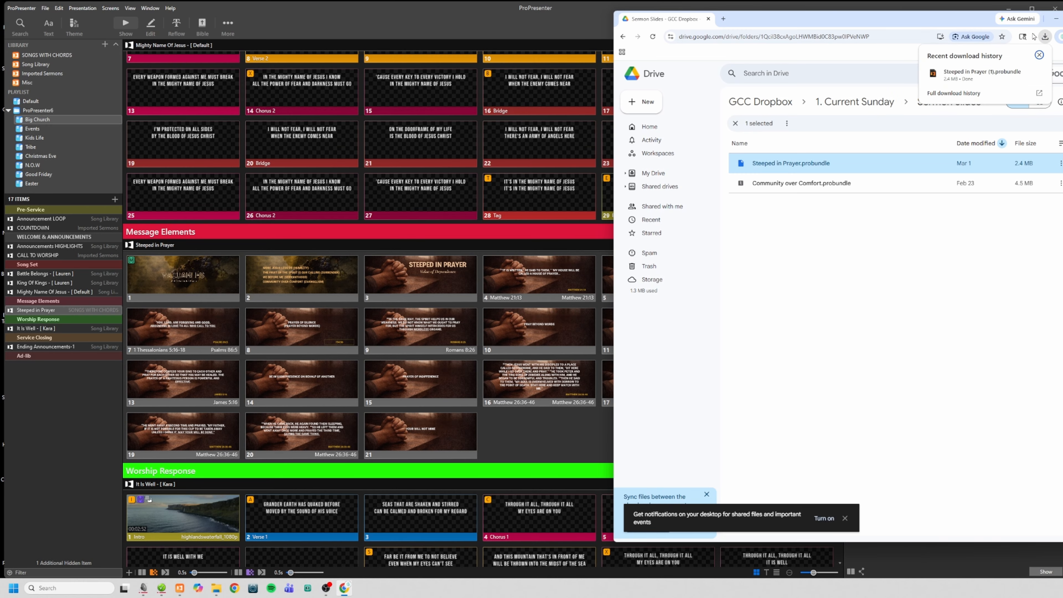
pyautogui.moveTo(959, 75); pyautogui.dragTo(55, 310)
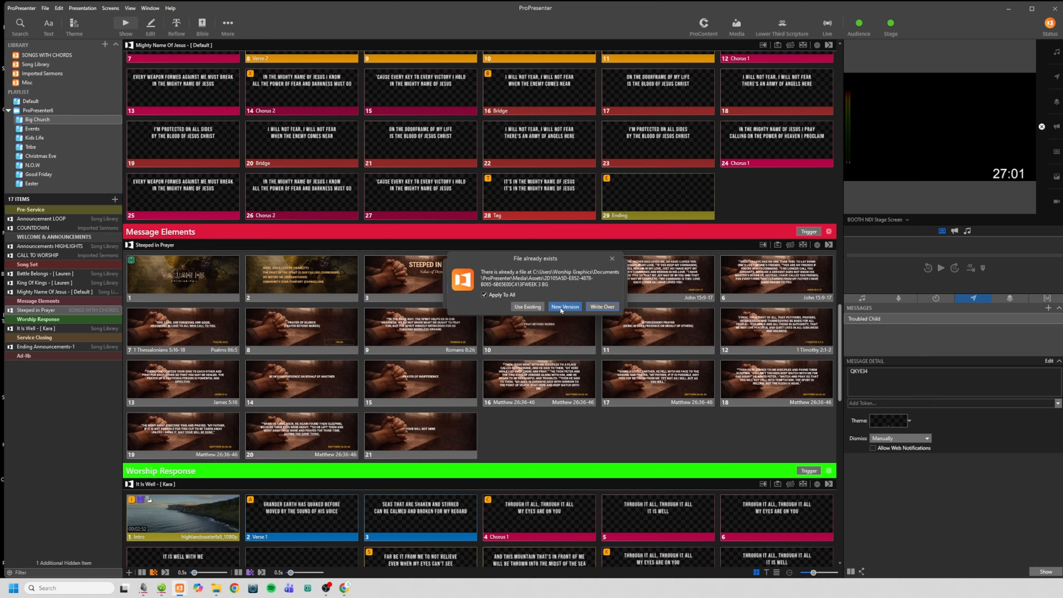
# Import the bundle's existing media as a New Version and add the presentation to the Imported Sermons library
pyautogui.click(571, 306)
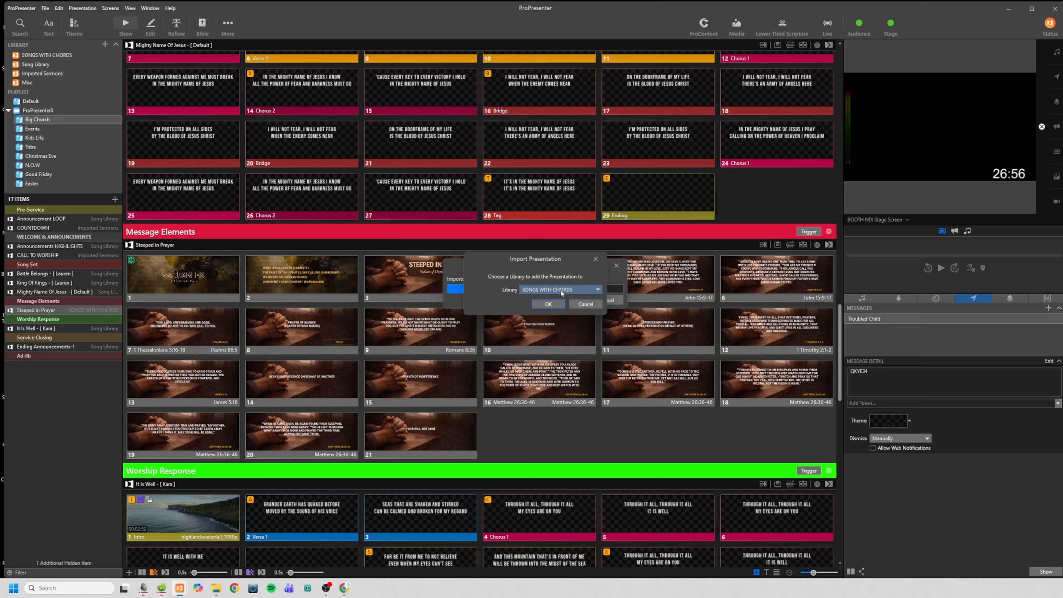
pyautogui.click(547, 291)
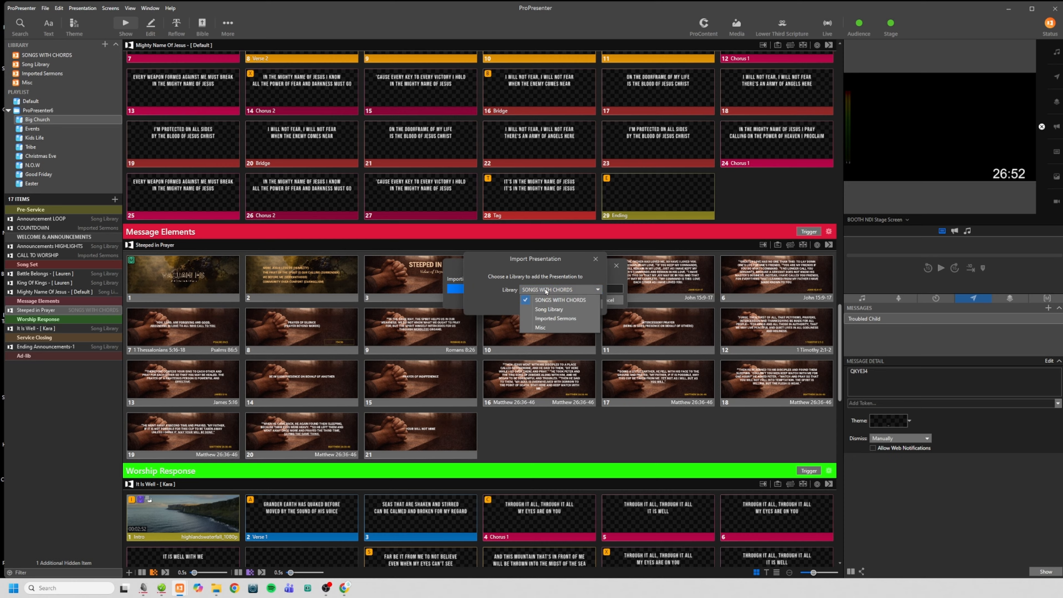
pyautogui.click(551, 320)
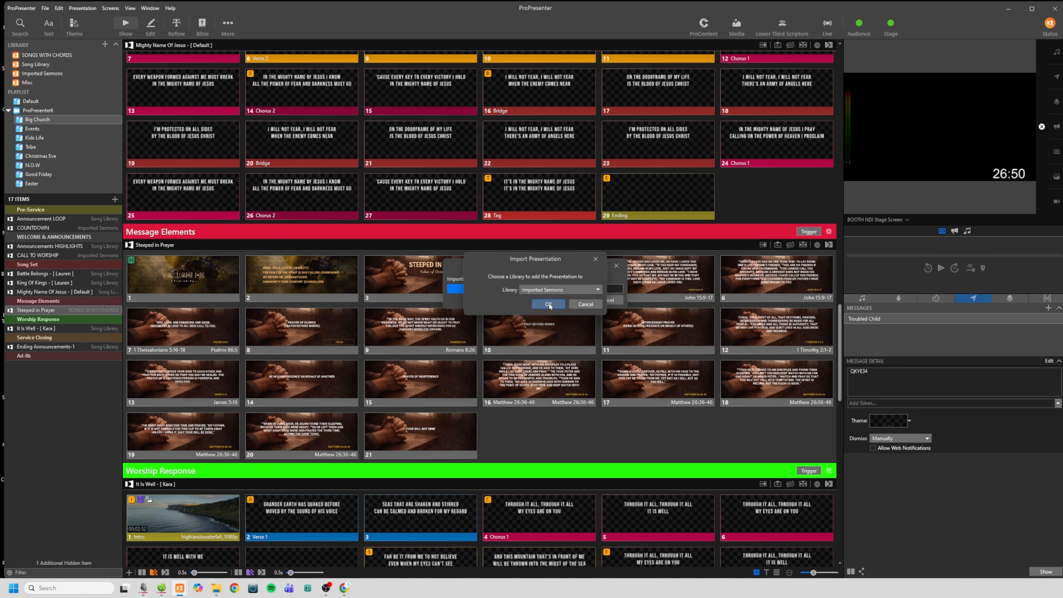
pyautogui.click(549, 305)
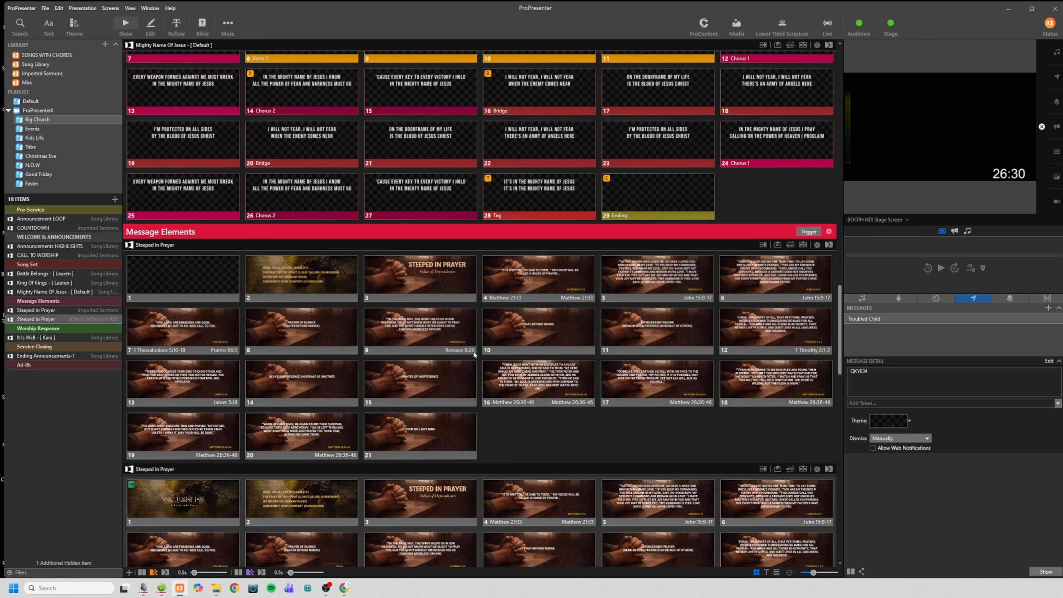
# Attach the green sermon macro next to SONGS to slide 1 of the second Steeped in Prayer presentation
pyautogui.scroll(-5, 475, 353)
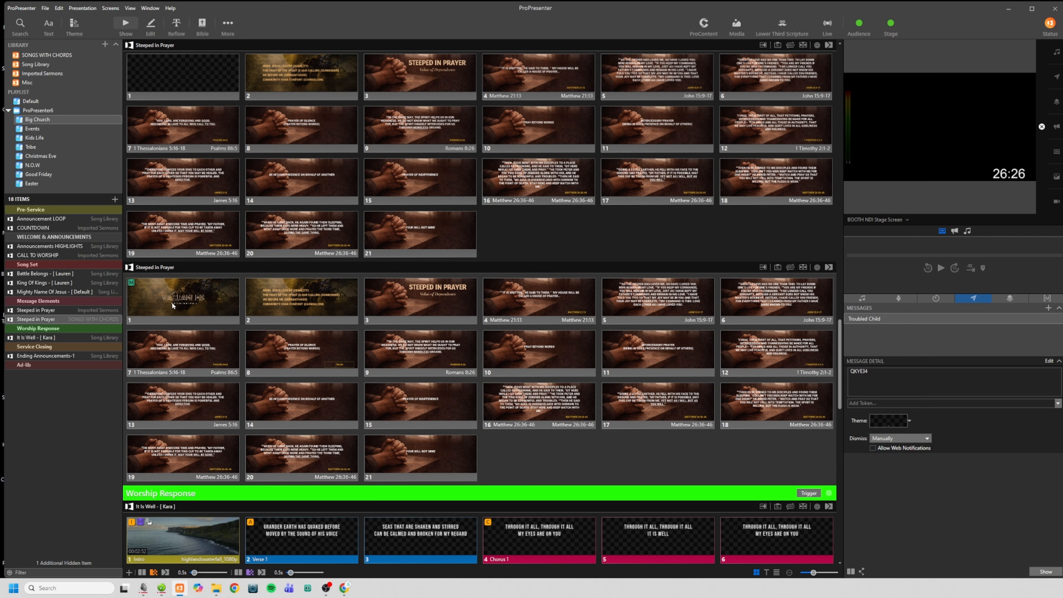
pyautogui.click(155, 294)
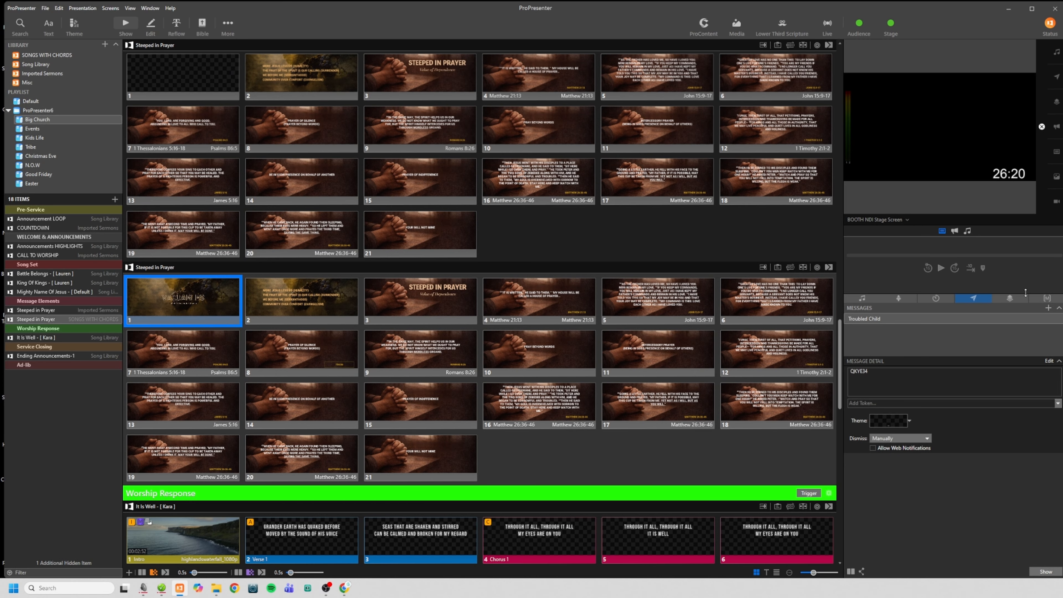
pyautogui.click(1048, 299)
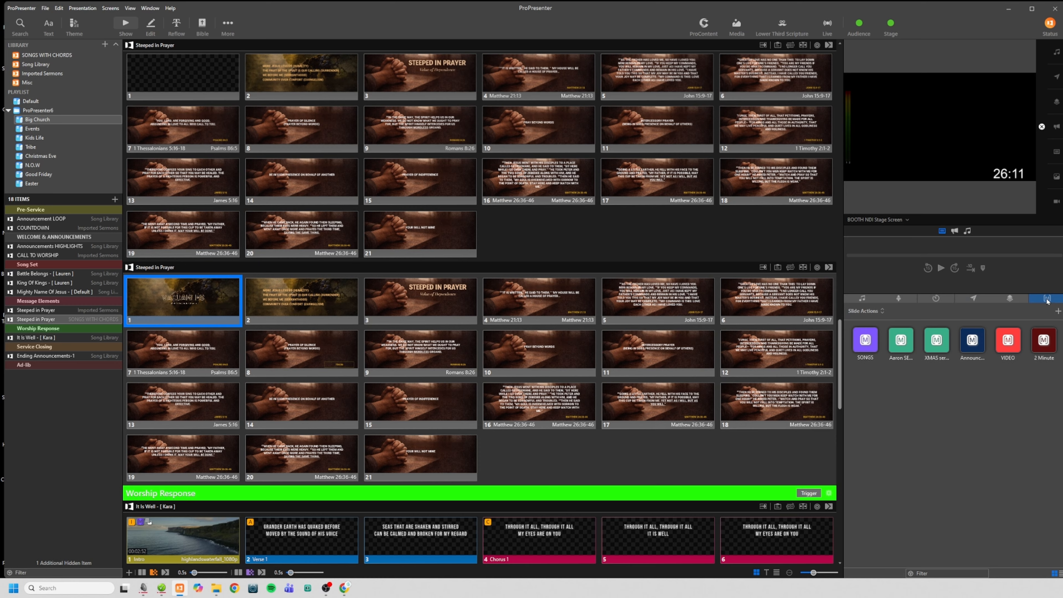
pyautogui.click(903, 345)
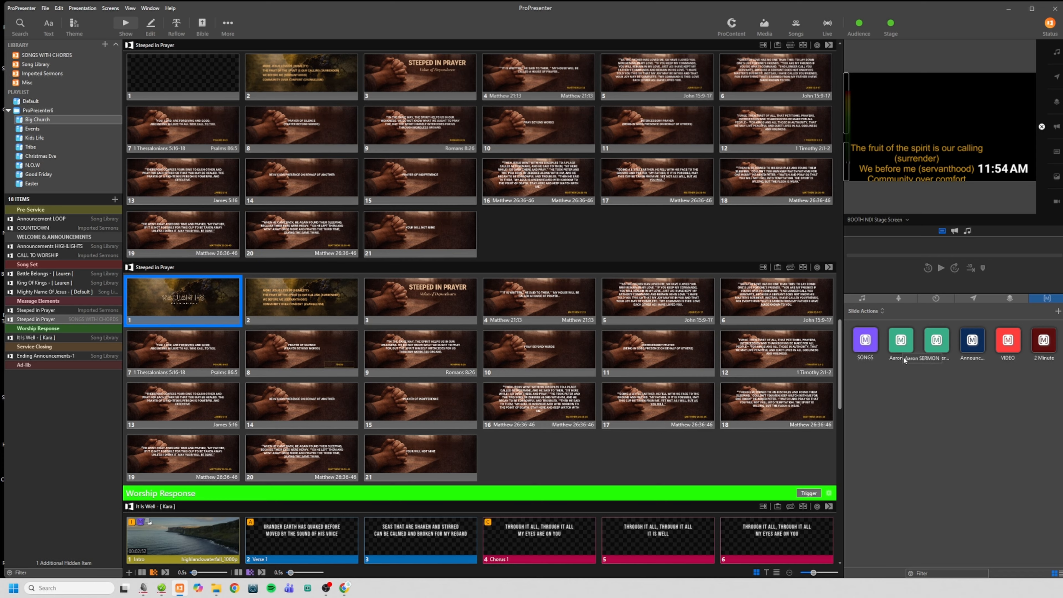
pyautogui.moveTo(905, 347); pyautogui.dragTo(173, 301)
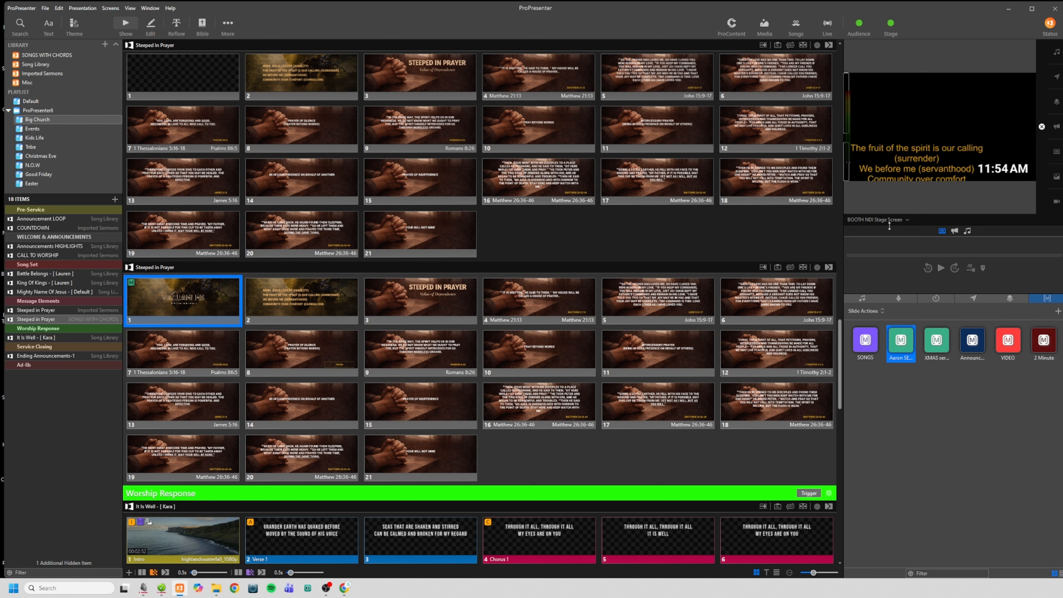
# Trigger slide 1 of the second Steeped in Prayer presentation and preview the WALL Stage Screen output
pyautogui.click(180, 308)
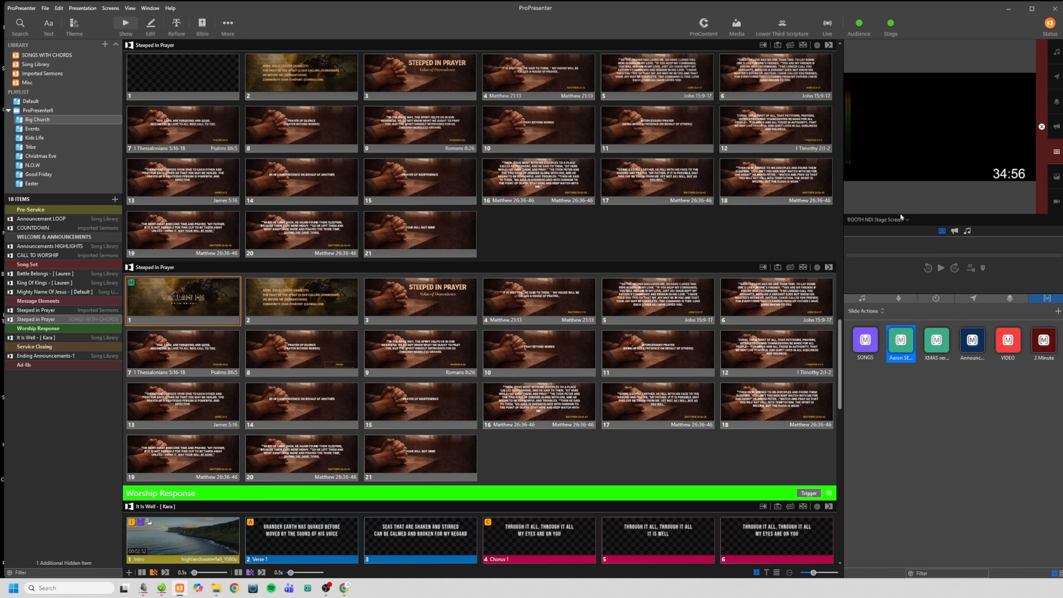
pyautogui.click(879, 220)
pyautogui.click(891, 274)
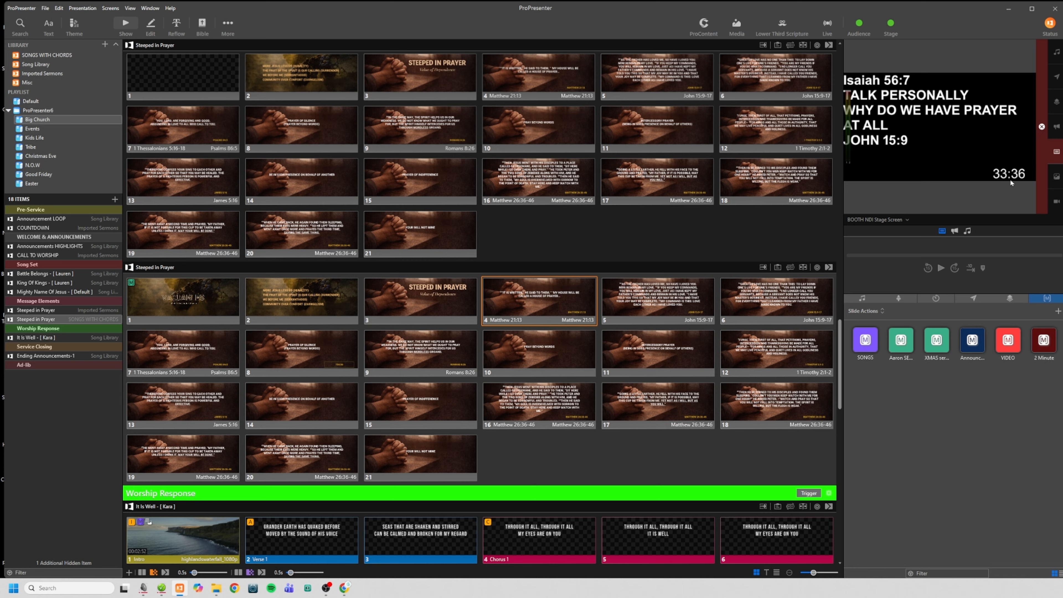
pyautogui.click(198, 302)
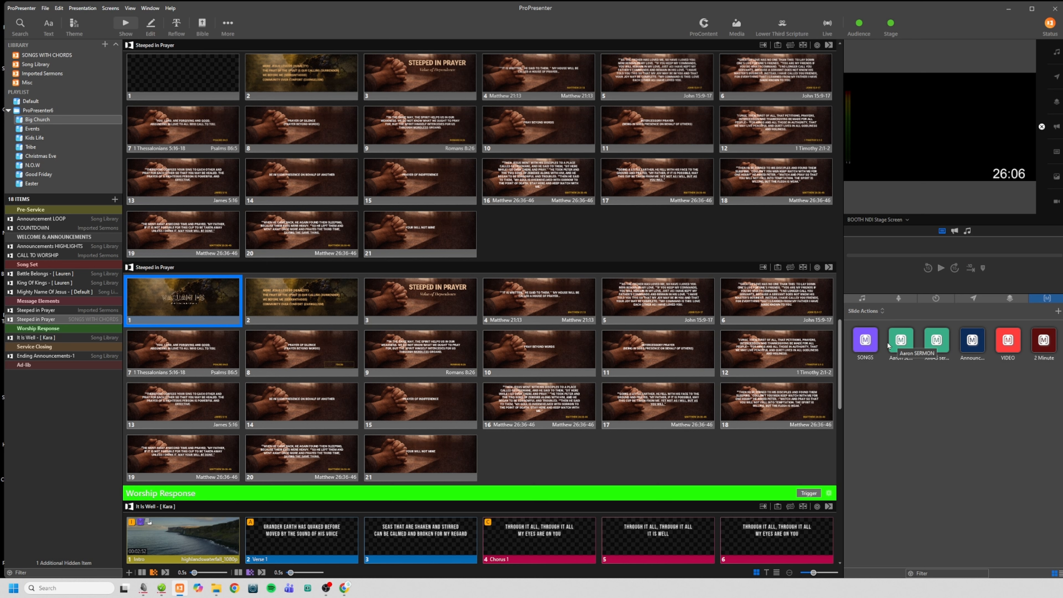
# Run the sermon macro next to SONGS and examine its Clear Group, Lower Third Scripture, Stage and timer actions
pyautogui.click(900, 340)
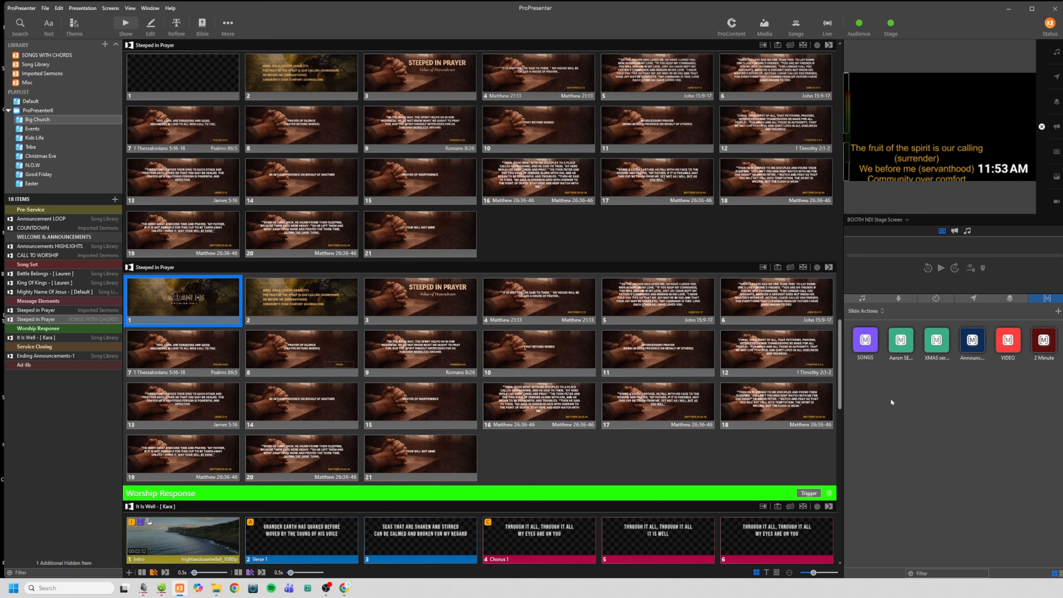
pyautogui.rightClick(903, 346)
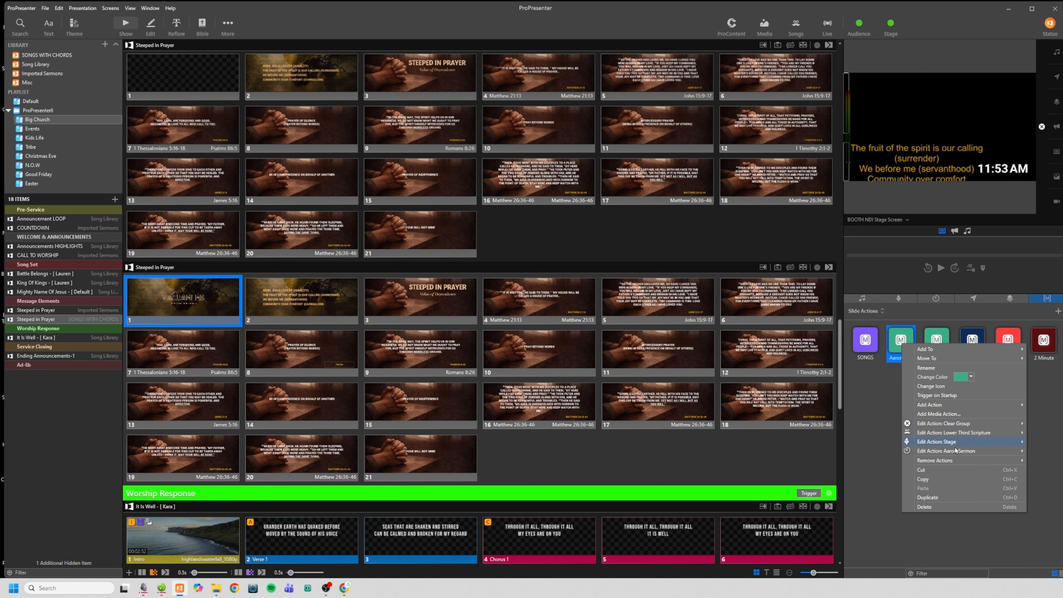
pyautogui.moveTo(957, 454)
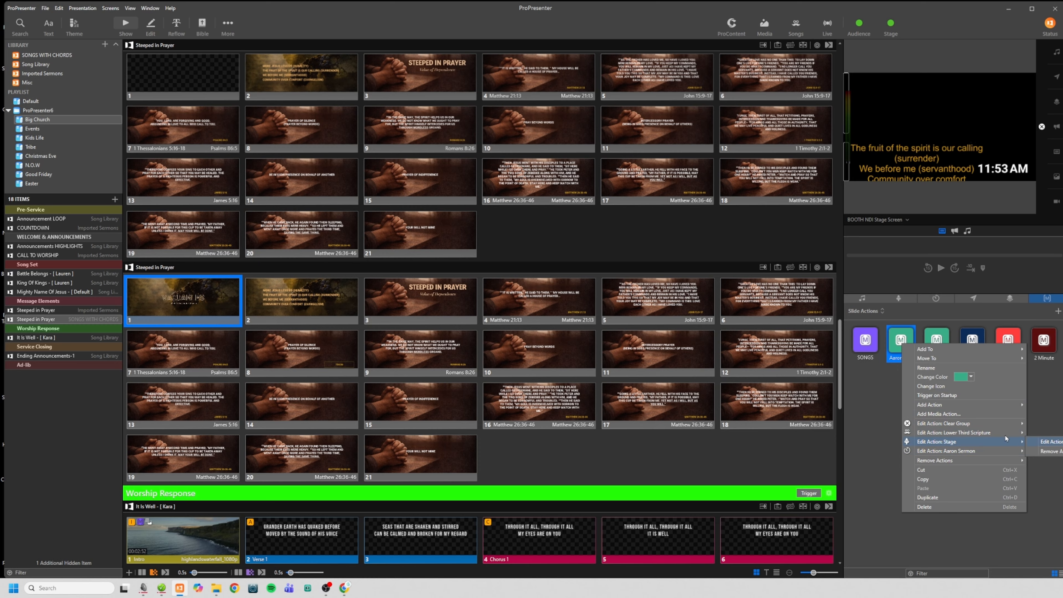
pyautogui.moveTo(963, 426)
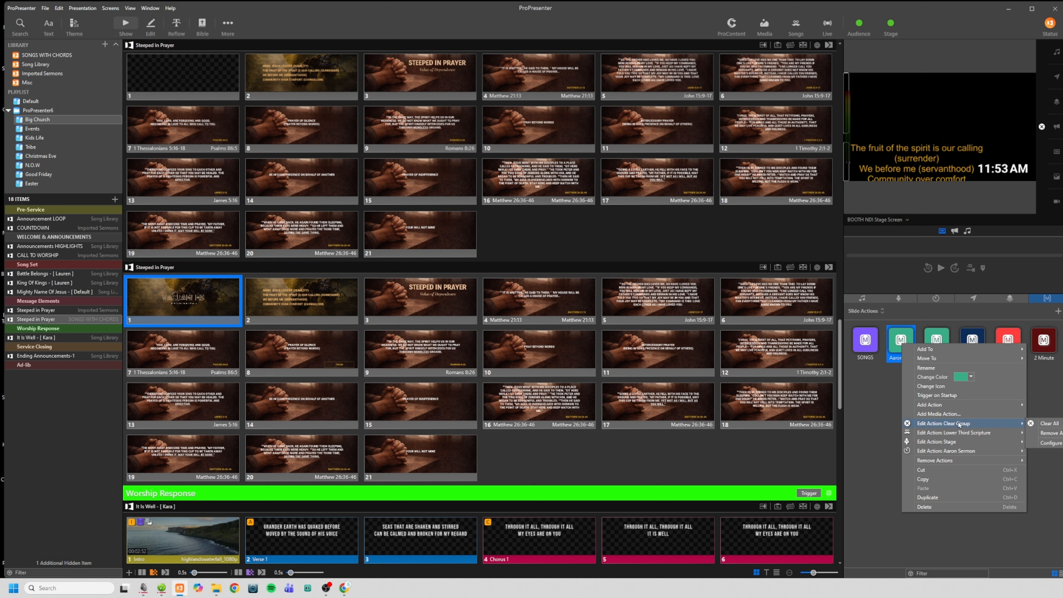
pyautogui.moveTo(962, 436)
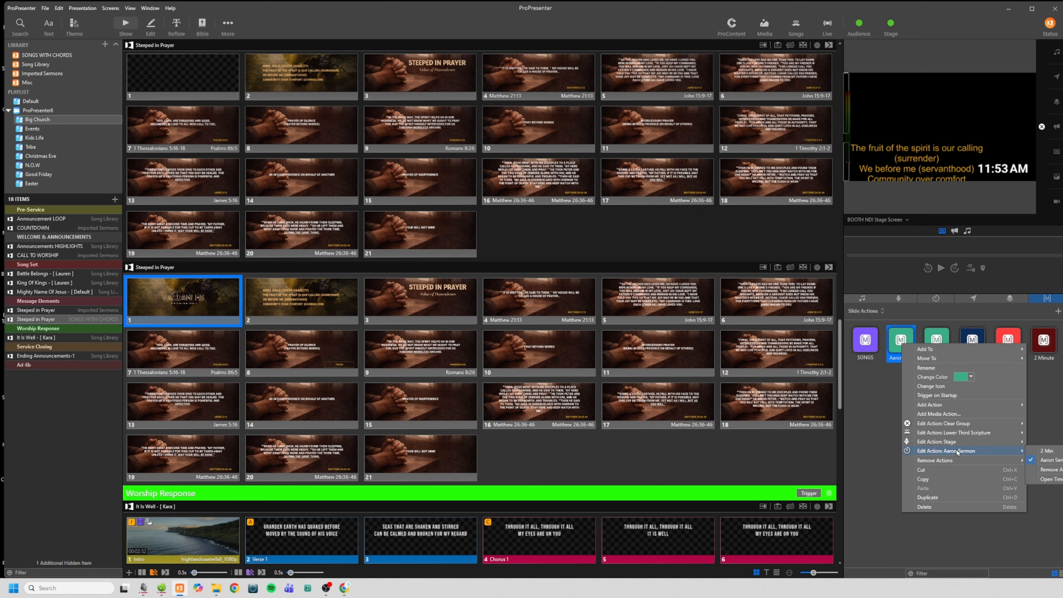
pyautogui.click(879, 402)
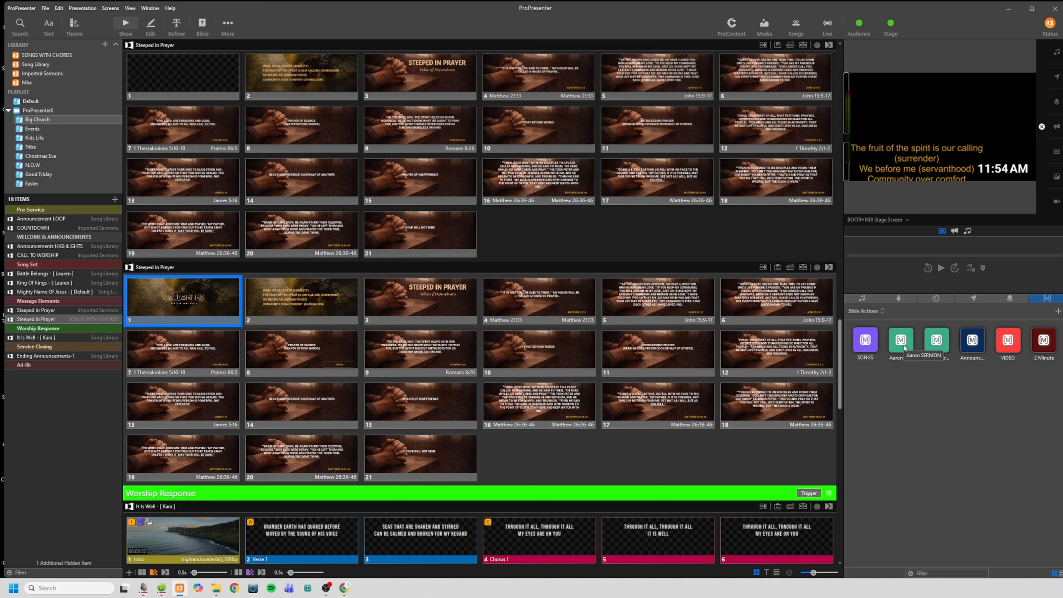
# Select the sermon macro, preview the Key Fill output, and trigger slide 4 (Matthew 21:13) of the second Steeped in Prayer presentation
pyautogui.click(905, 347)
pyautogui.click(877, 219)
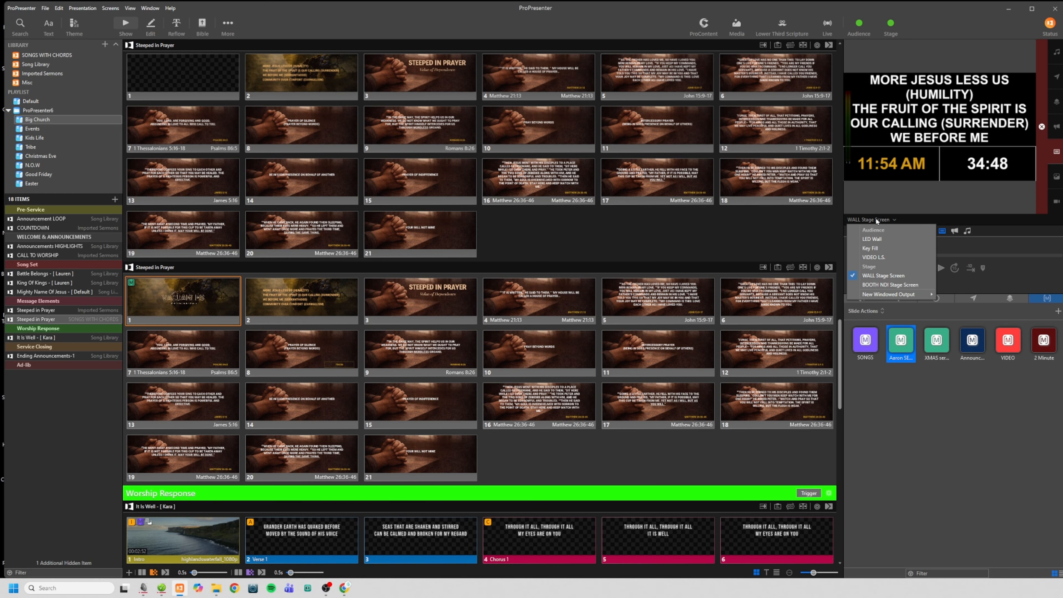
pyautogui.click(881, 248)
pyautogui.click(526, 292)
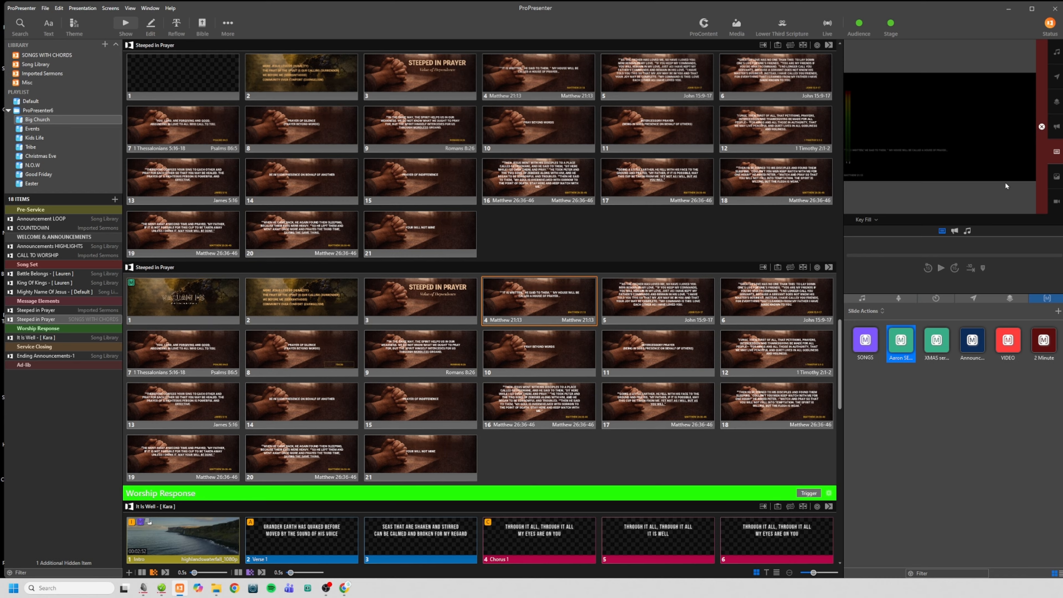
# Preview the live slide on the WALL Stage Screen and on the BOOTH NDI Stage Screen
pyautogui.click(855, 221)
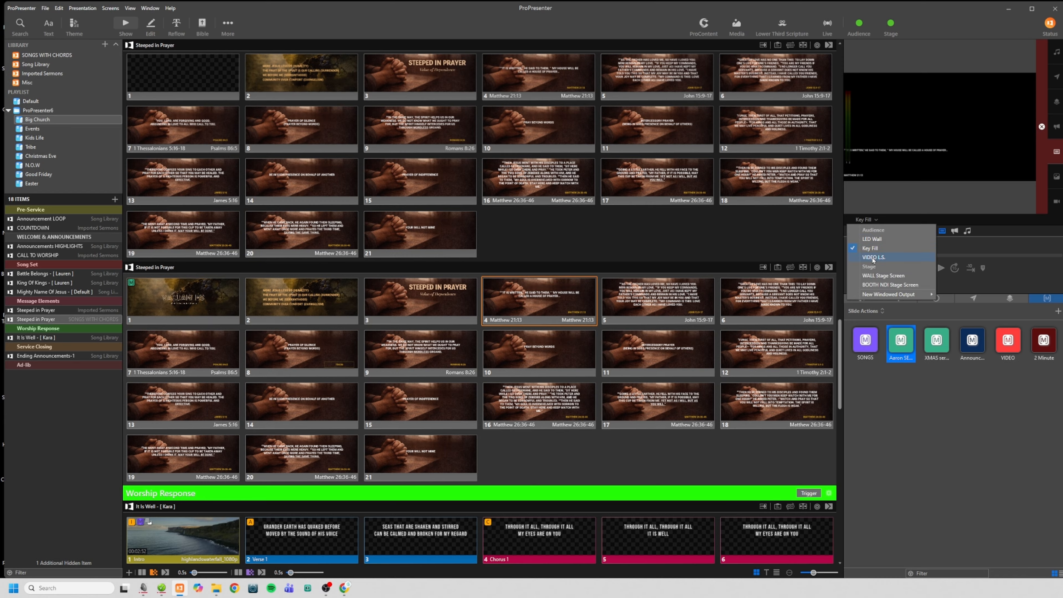
pyautogui.click(883, 275)
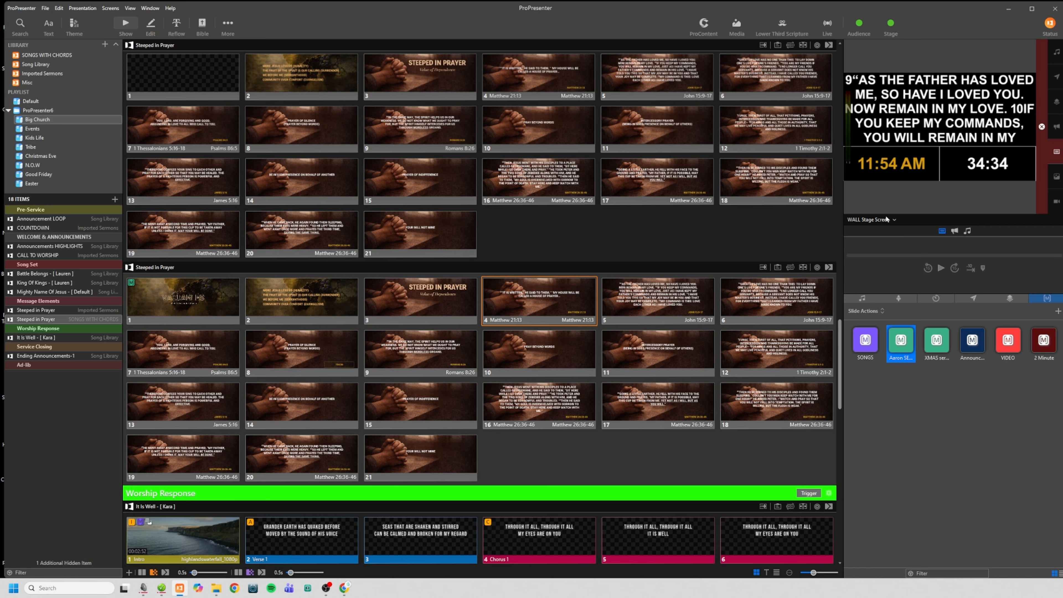
pyautogui.click(873, 220)
pyautogui.click(895, 269)
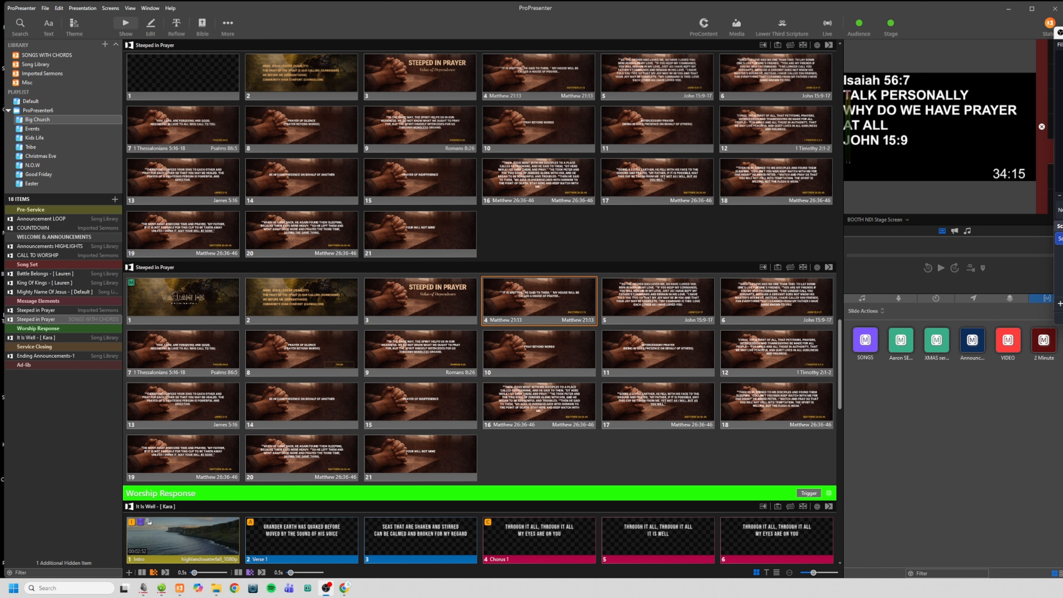
pyautogui.click(988, 33)
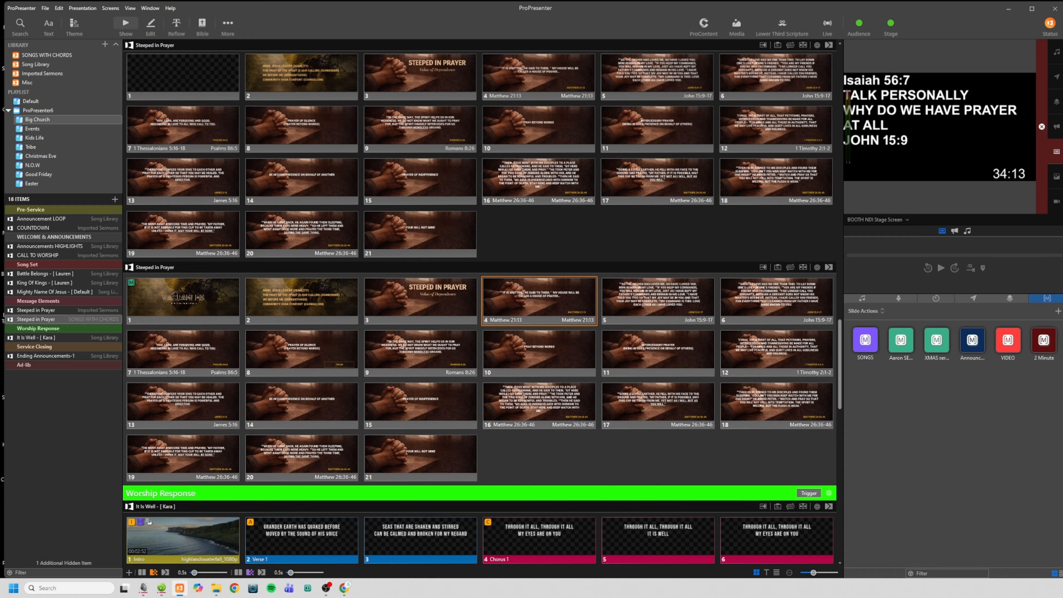
# Bring up the Google Drive Sermon Slides folder, and locate the downloaded Steeped in Prayer (1) bundle in File Explorer's Downloads folder
pyautogui.hotkey('alt', 'Tab')
pyautogui.moveTo(907, 27); pyautogui.dragTo(698, 35)
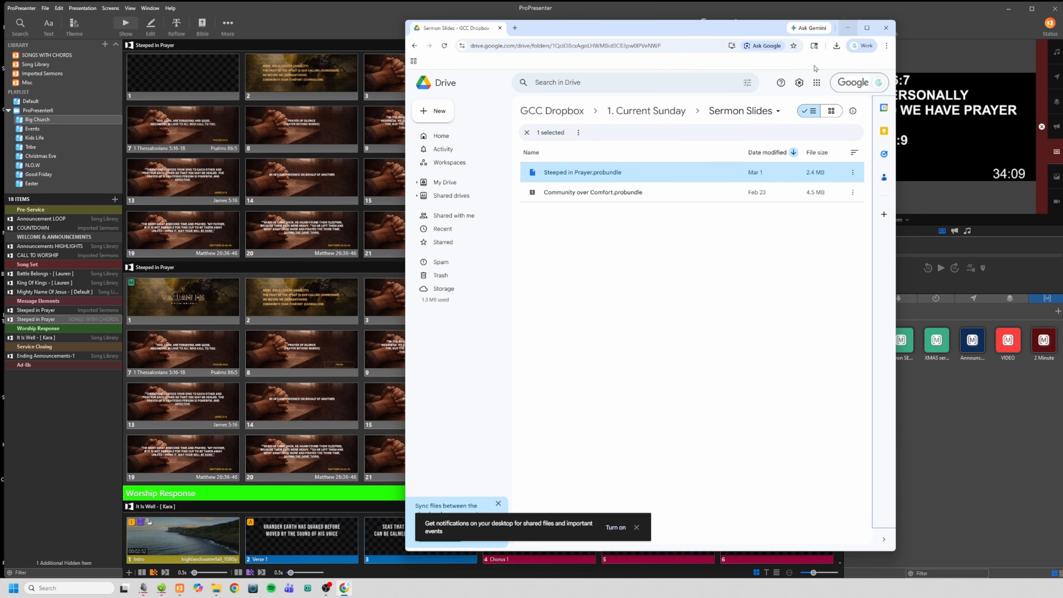
pyautogui.click(216, 589)
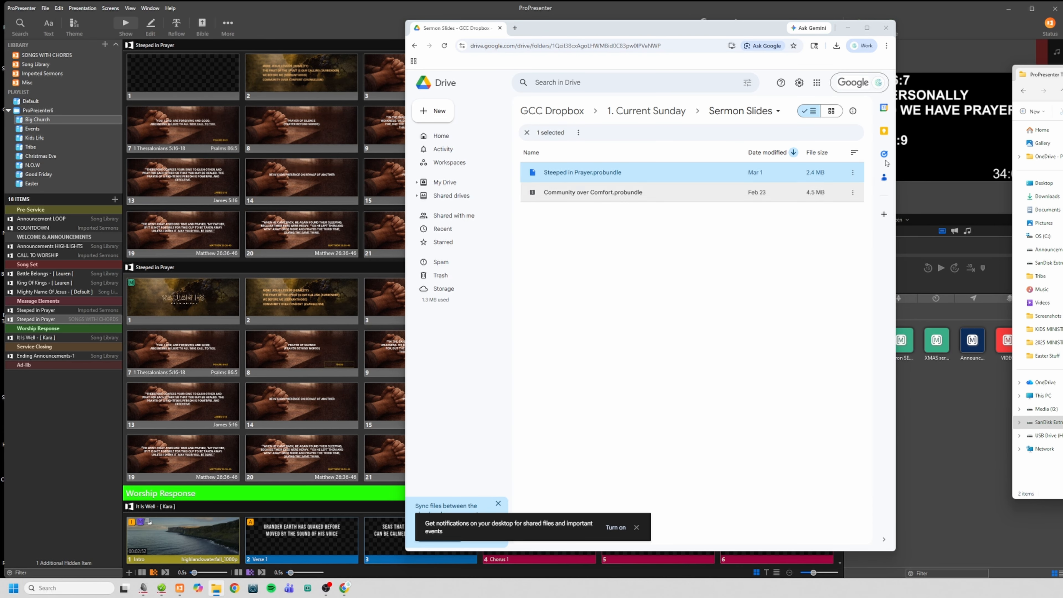
pyautogui.moveTo(1062, 72); pyautogui.dragTo(394, 109)
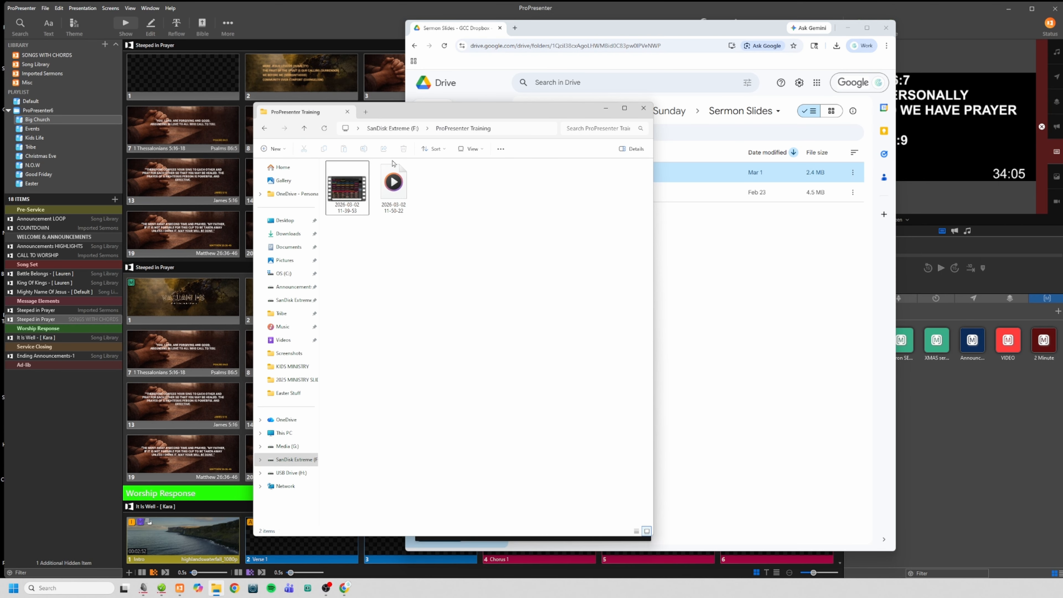
pyautogui.click(293, 236)
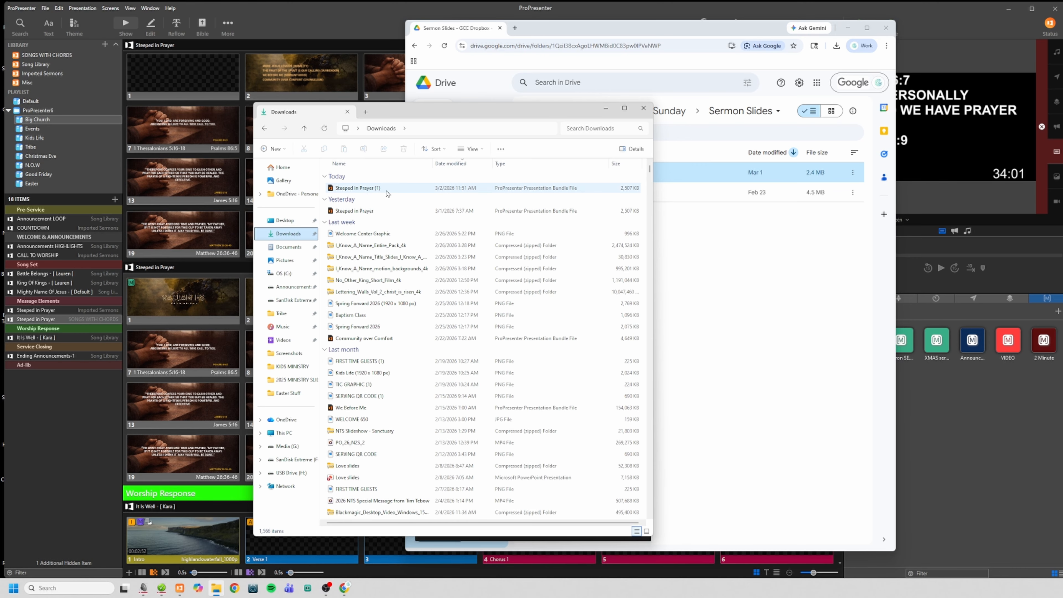
pyautogui.click(359, 189)
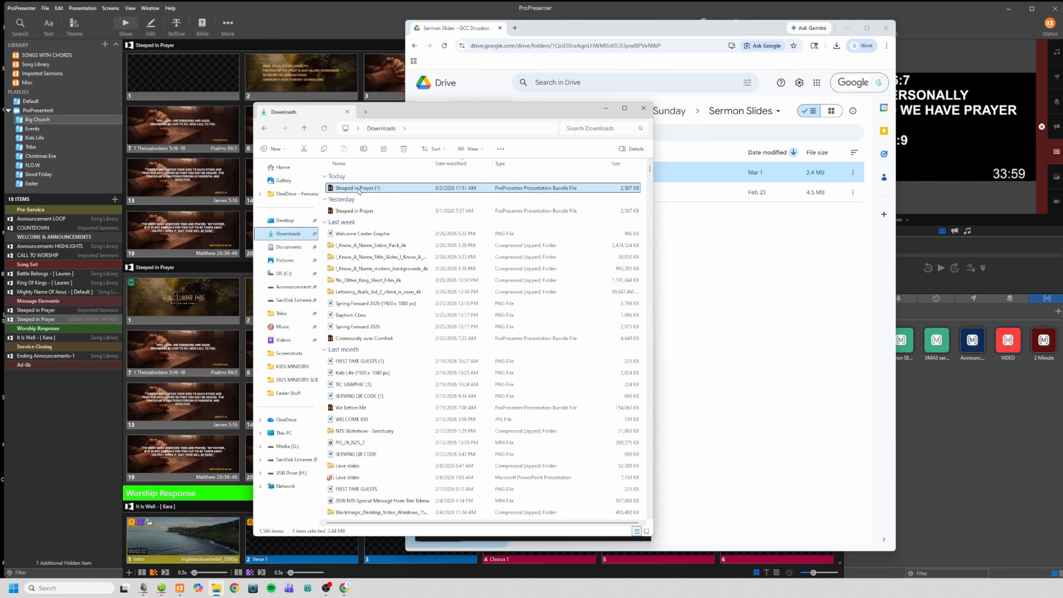
pyautogui.moveTo(360, 190); pyautogui.dragTo(385, 193)
# Minimize the File Explorer and Google Drive windows, and trigger slide 1 of the second Steeped in Prayer presentation in ProPresenter
pyautogui.click(606, 108)
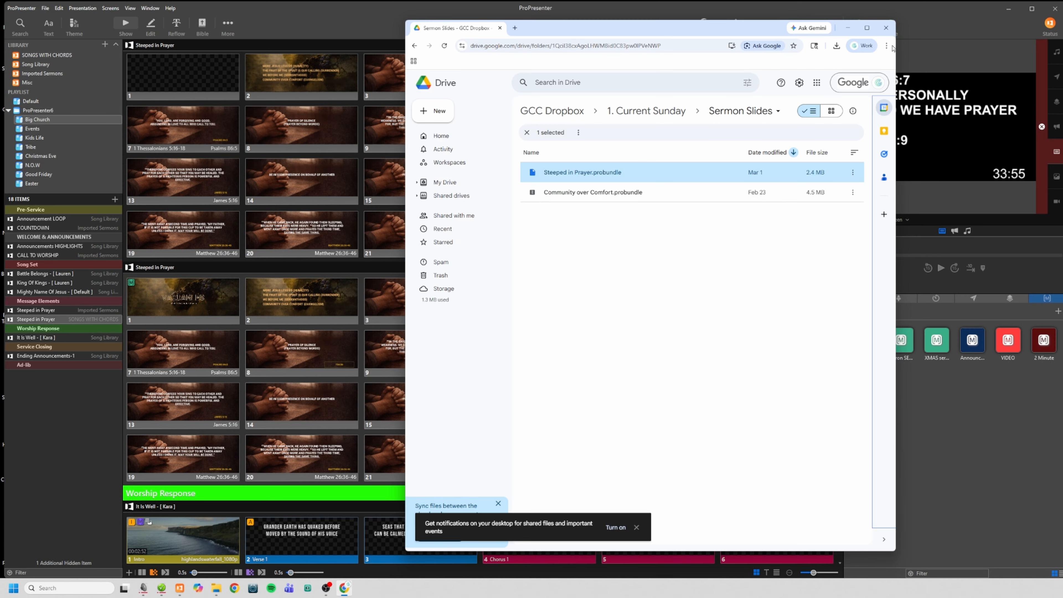
pyautogui.click(850, 28)
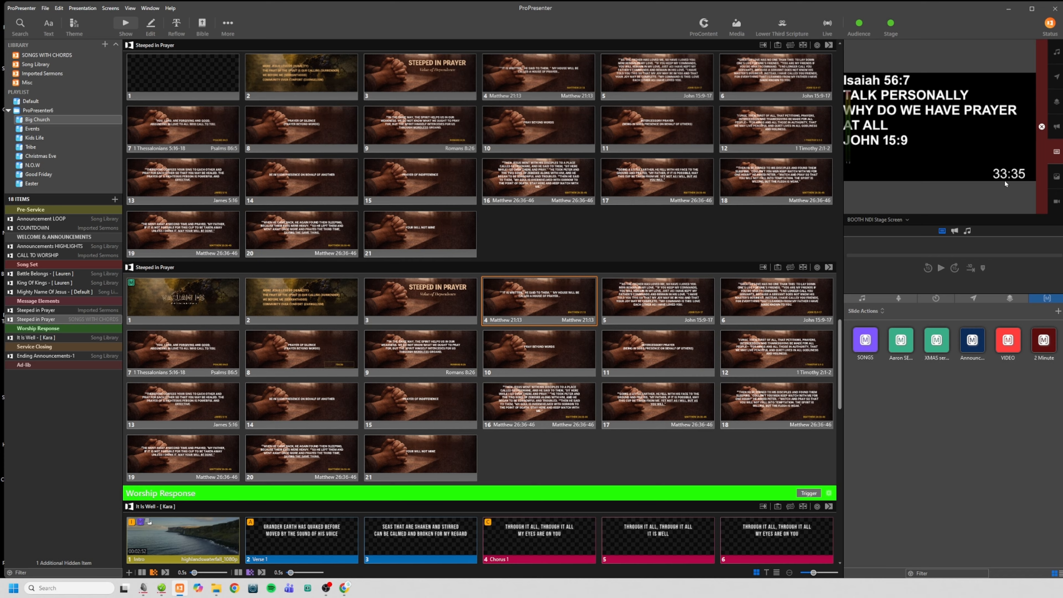
pyautogui.click(198, 303)
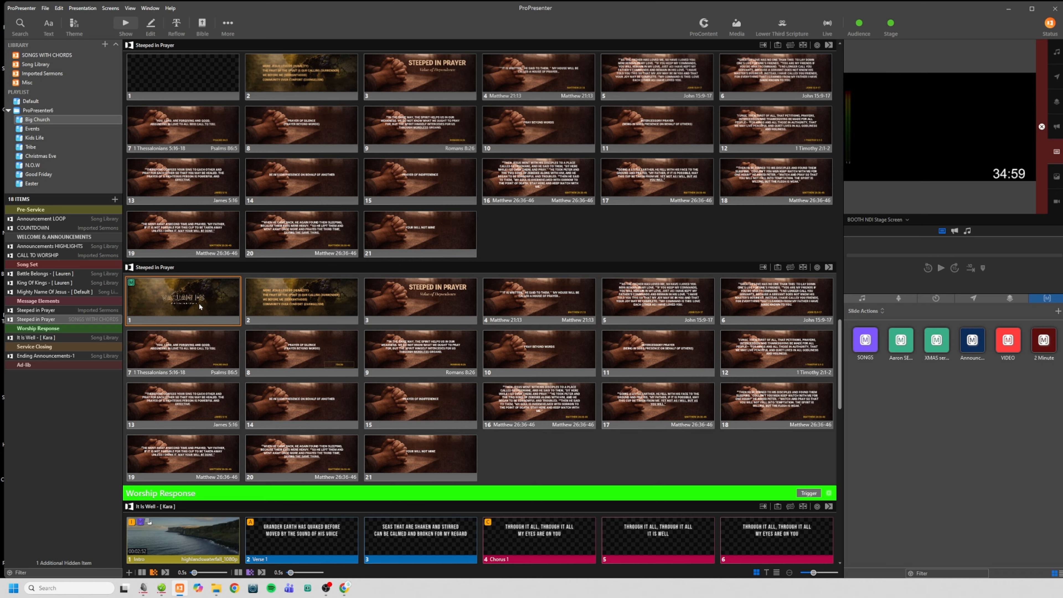